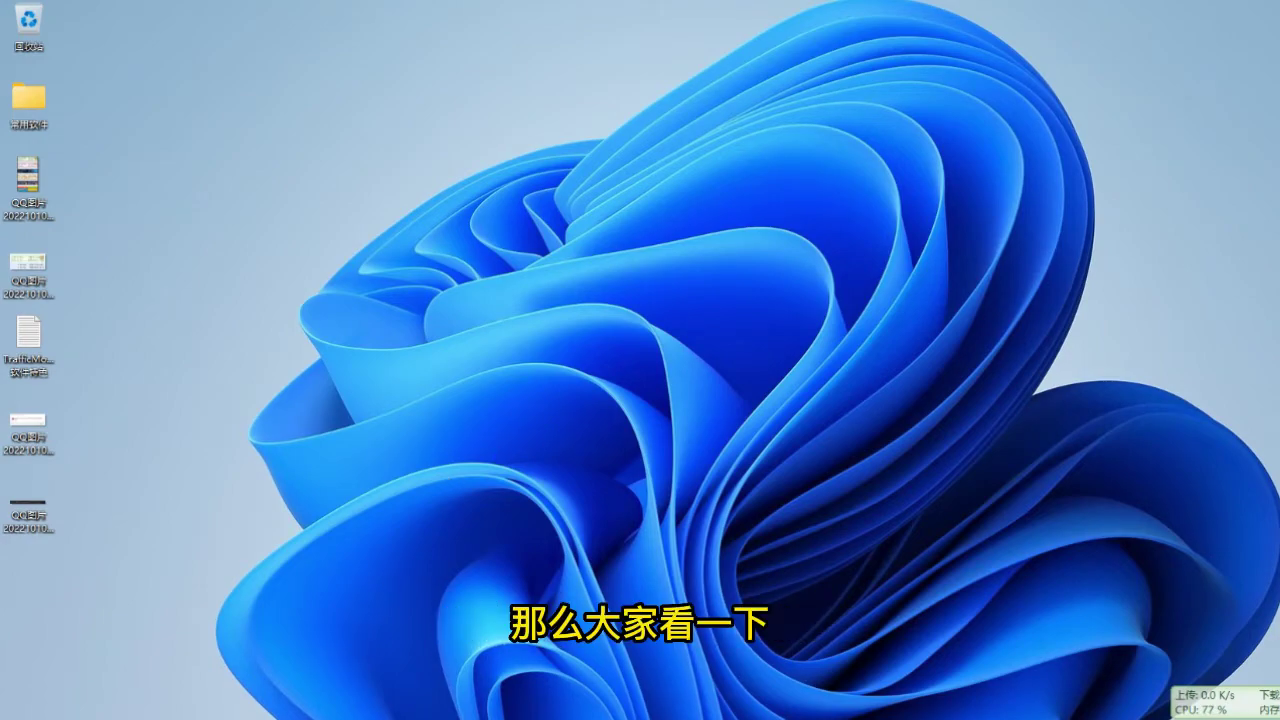
Step: Move the floating monitor window up the desktop and back to just above the taskbar
click(320, 645)
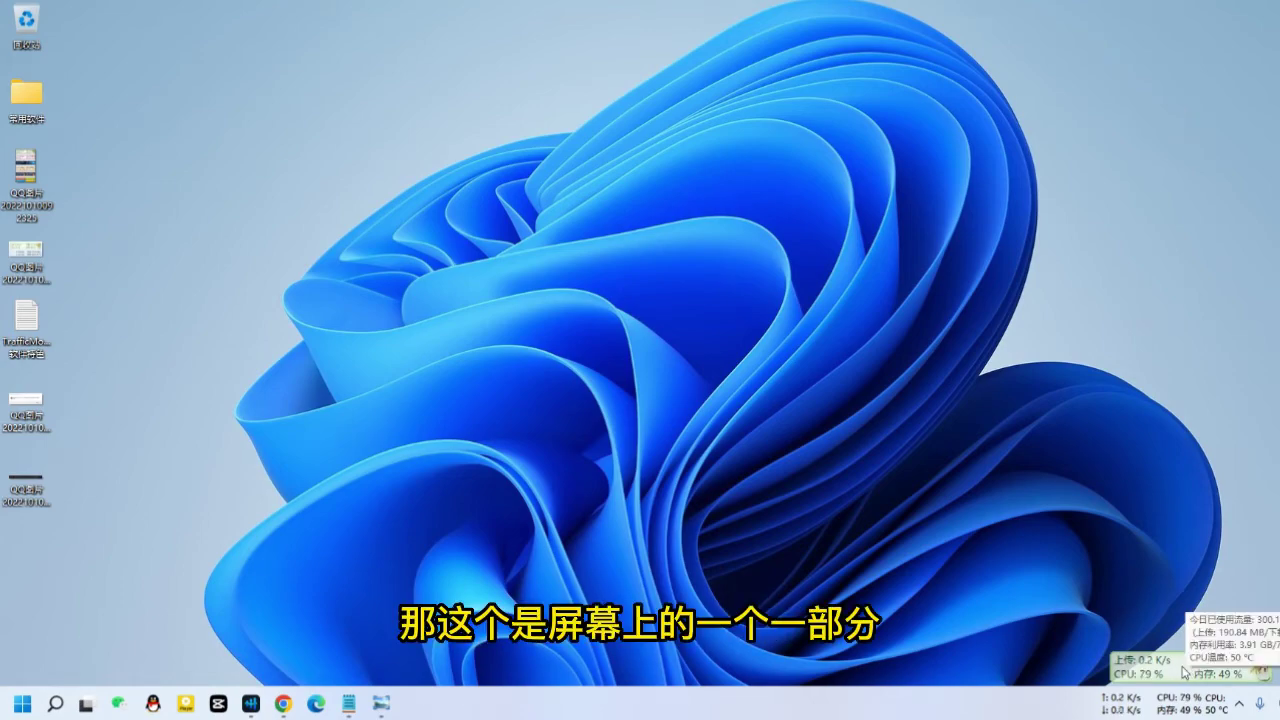
drag(1190, 670, 1233, 370)
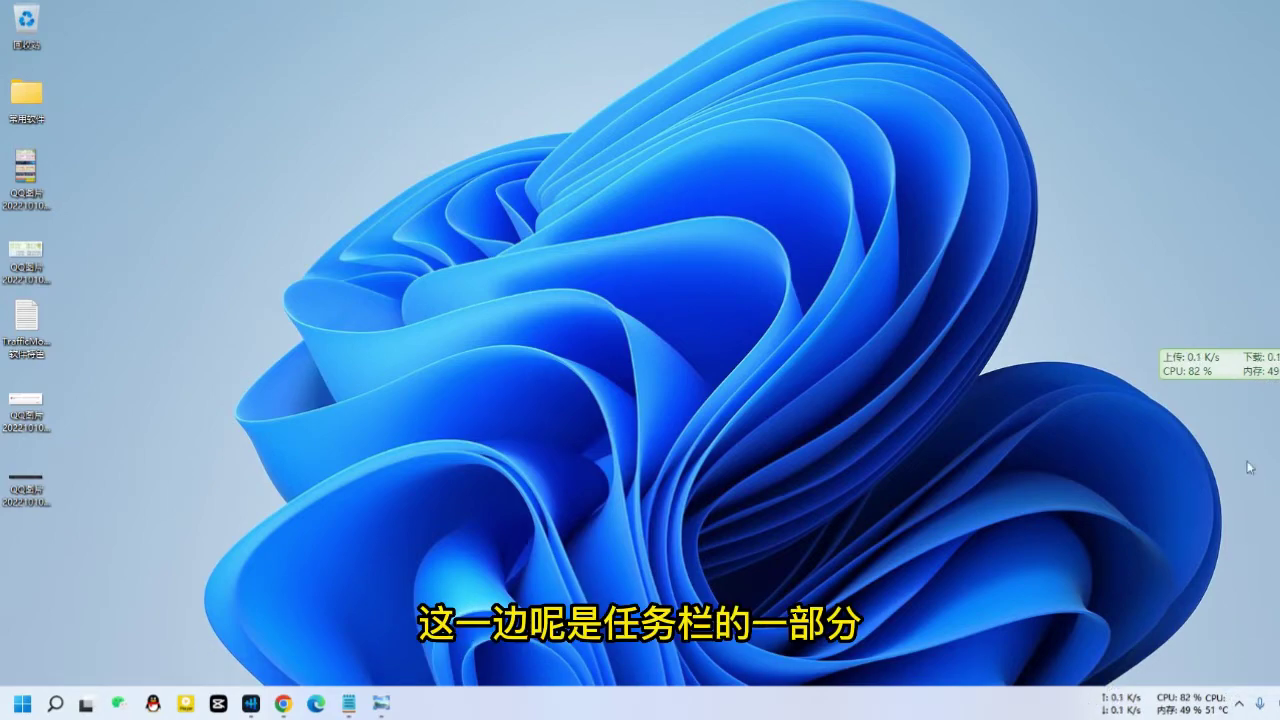
drag(1238, 366, 1187, 648)
Step: Open the floating monitor's options and examine the main window settings for font, text colour, displayed text and always-on-top behaviour
right_click(1186, 648)
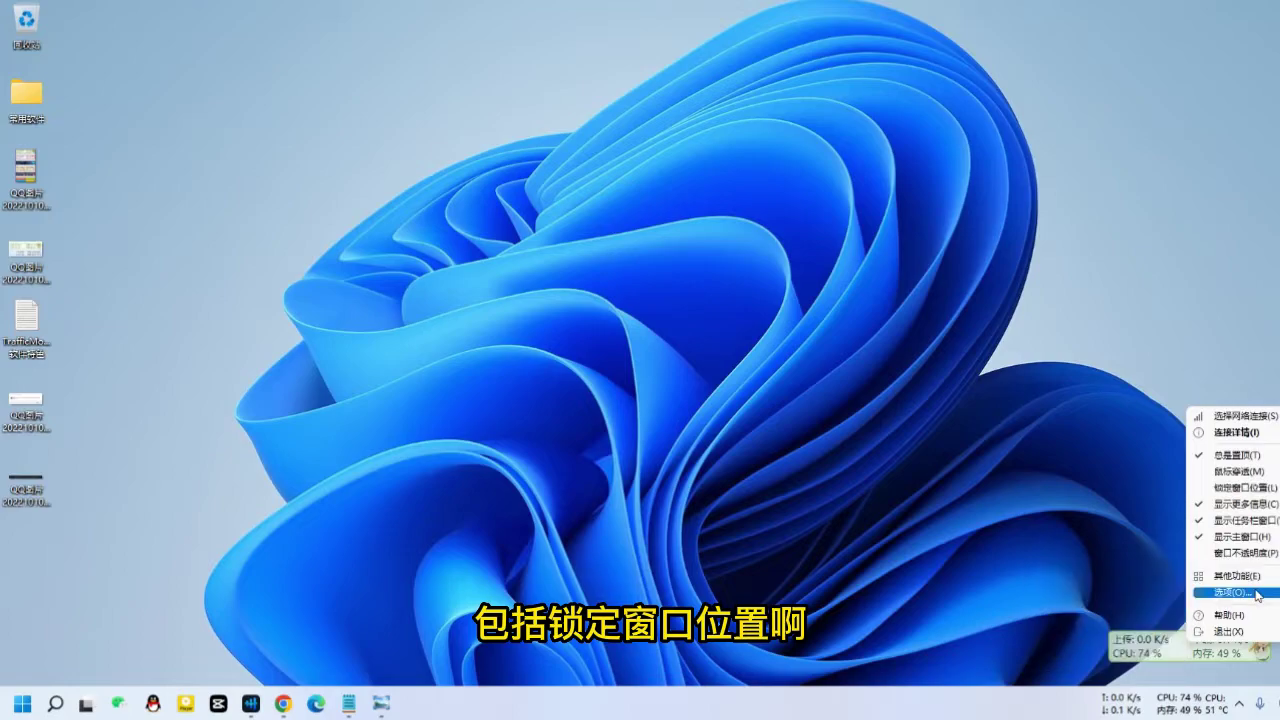
mouse_move(1259, 578)
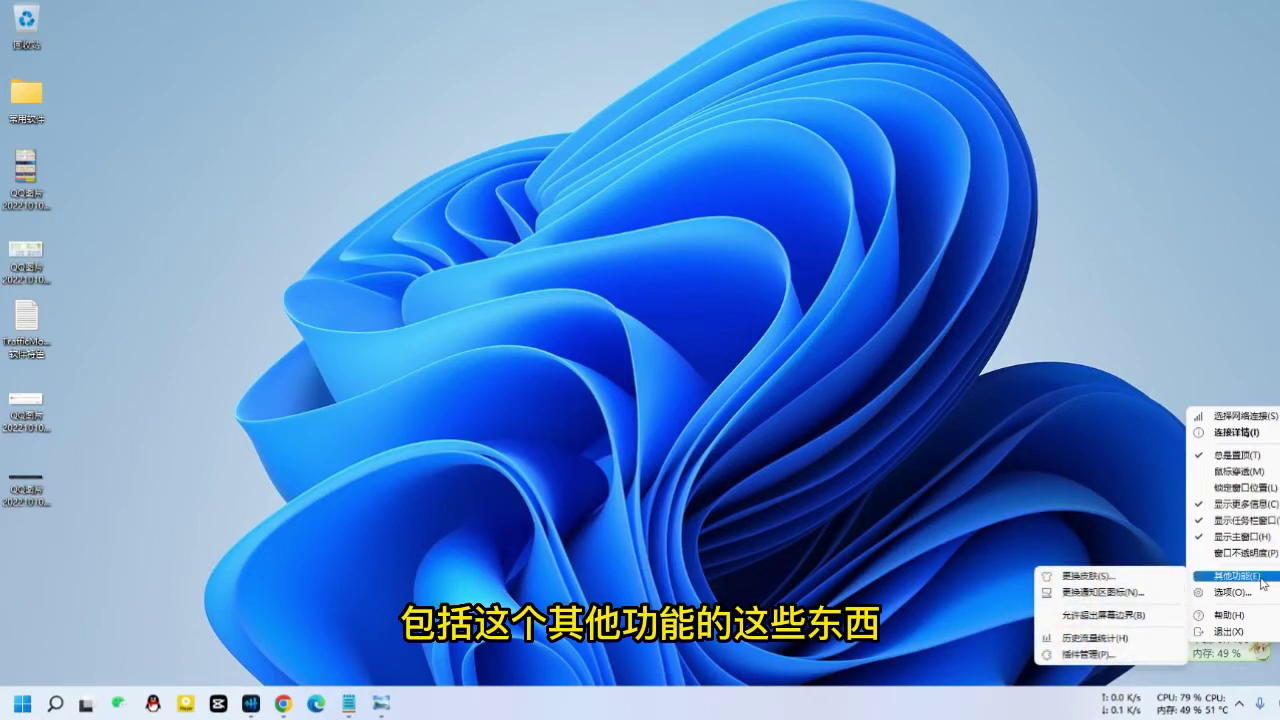
click(1258, 593)
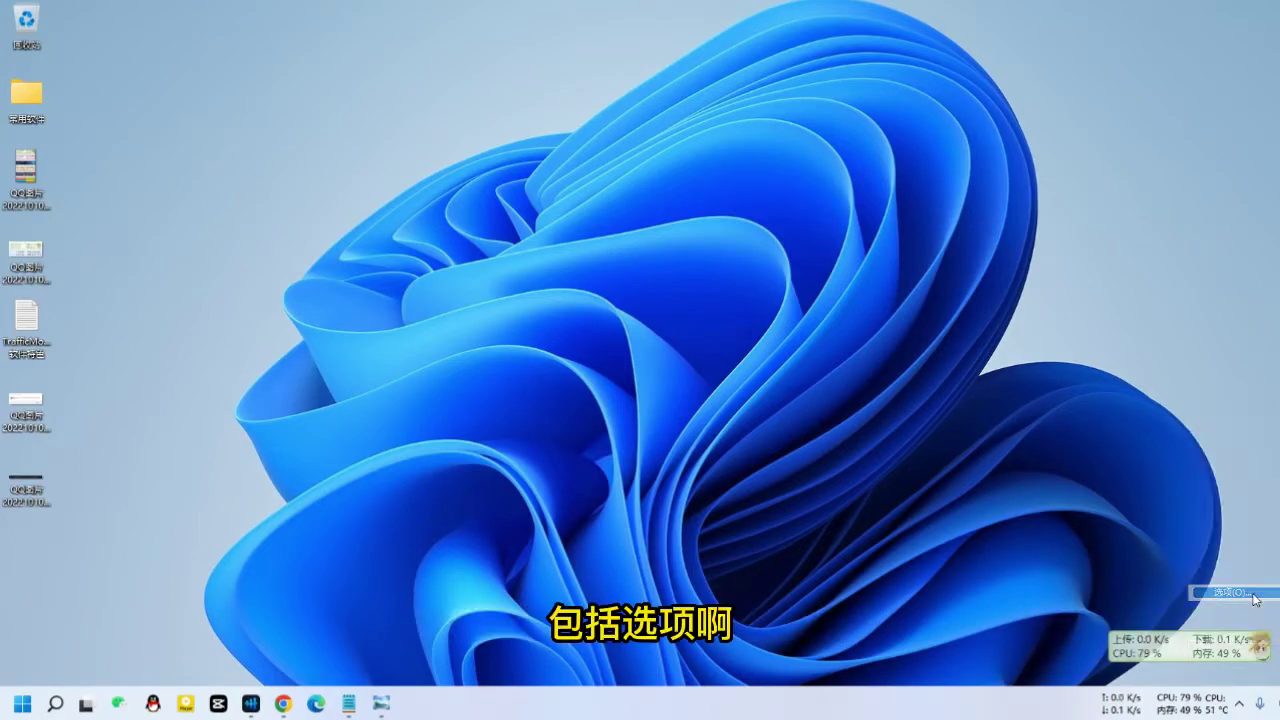
drag(1123, 353, 823, 286)
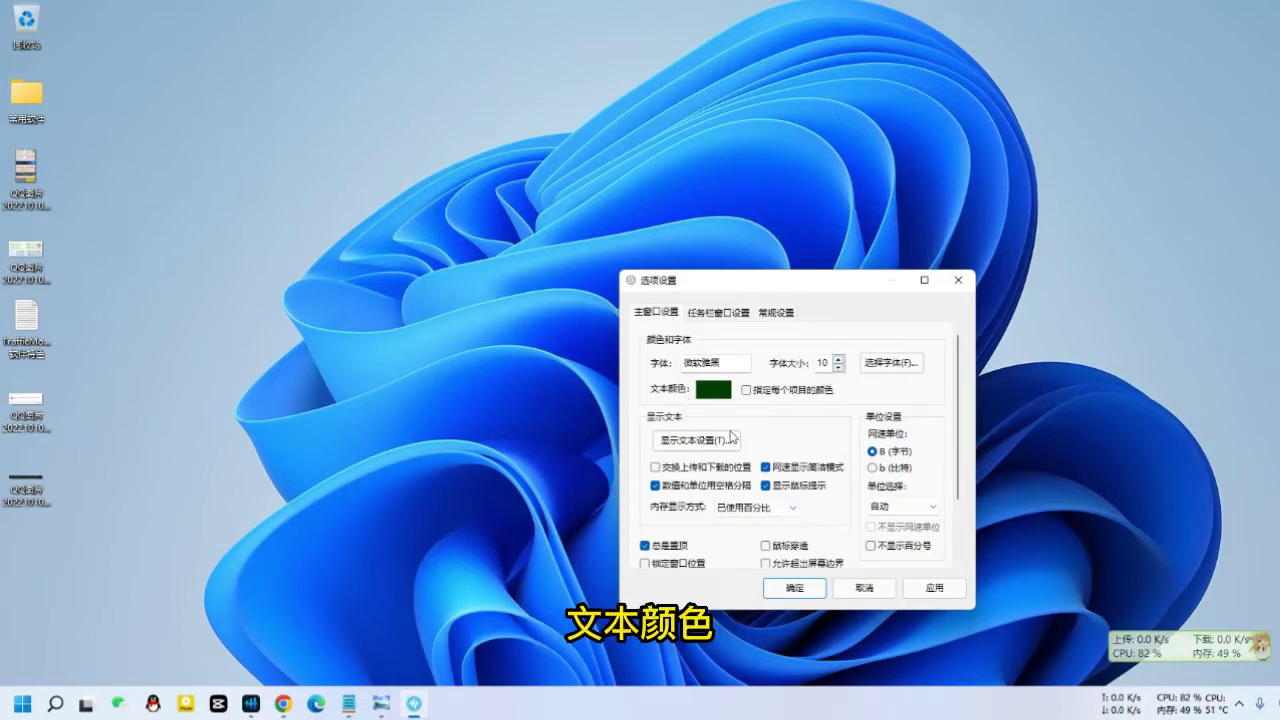
scroll(735, 430, down, 2)
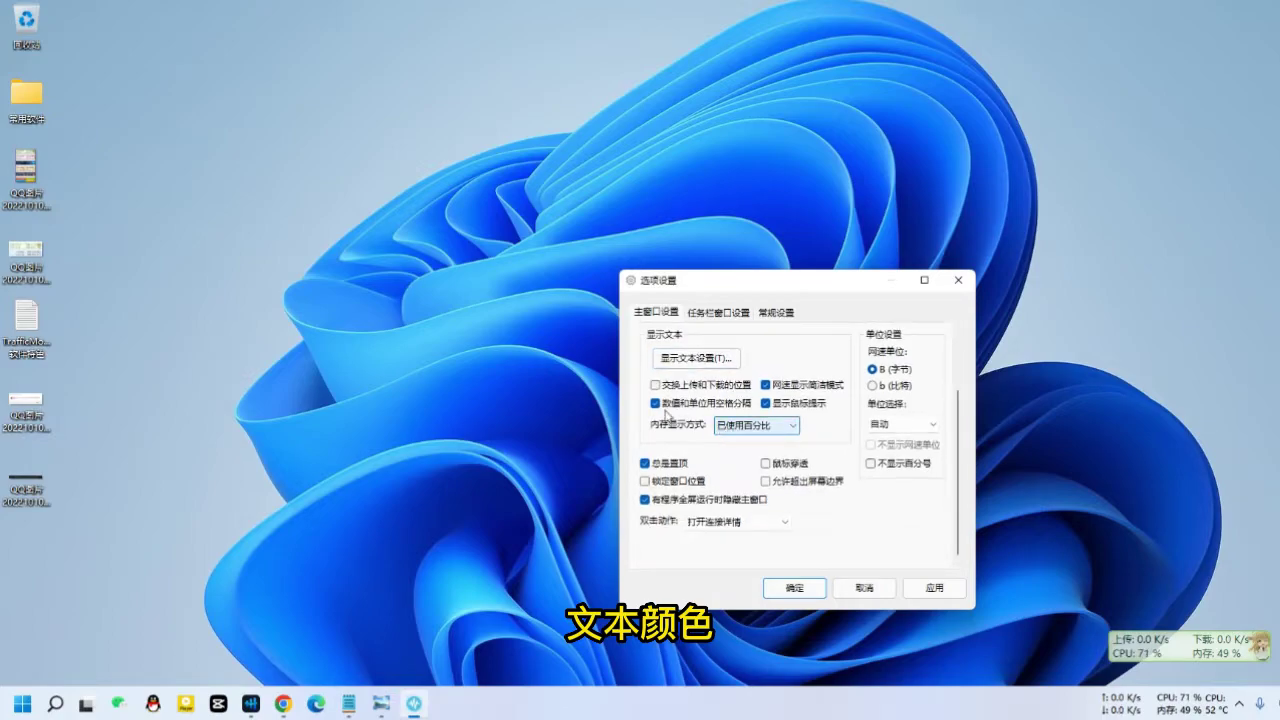
mouse_move(784, 392)
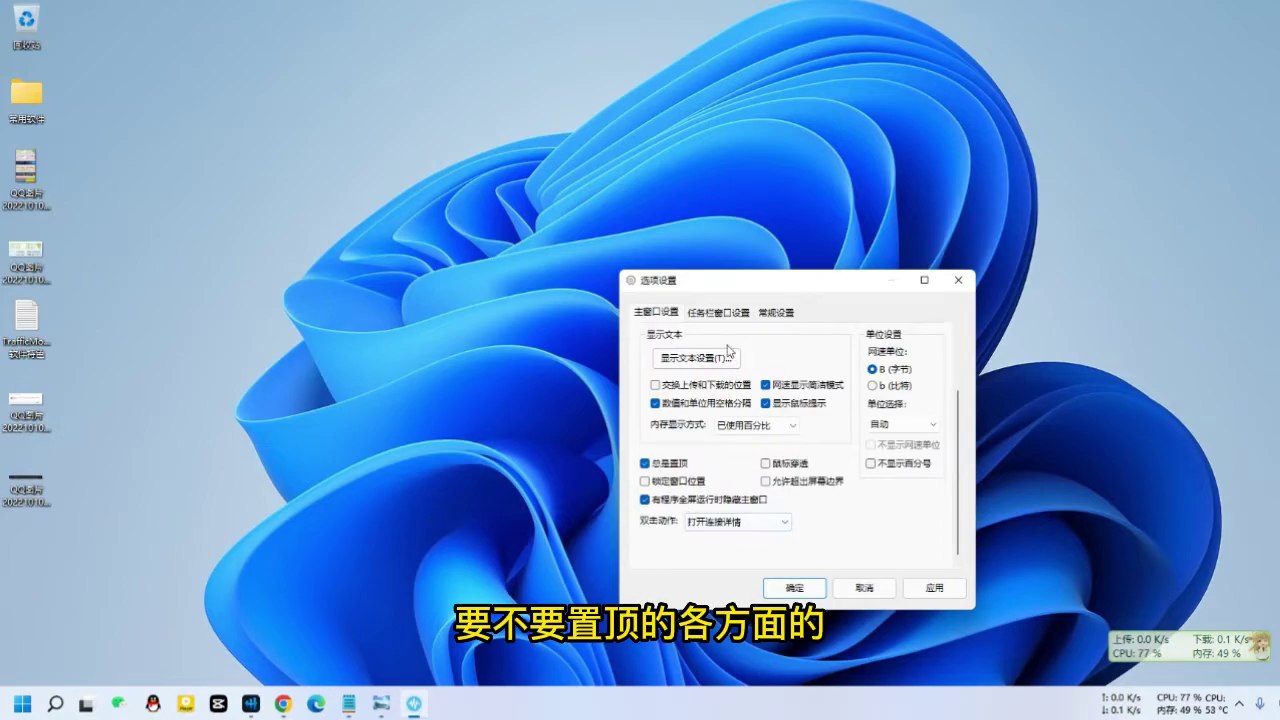
Step: Review the taskbar window settings, inspect the list of displayable monitoring items, and cancel that list without changes
click(728, 314)
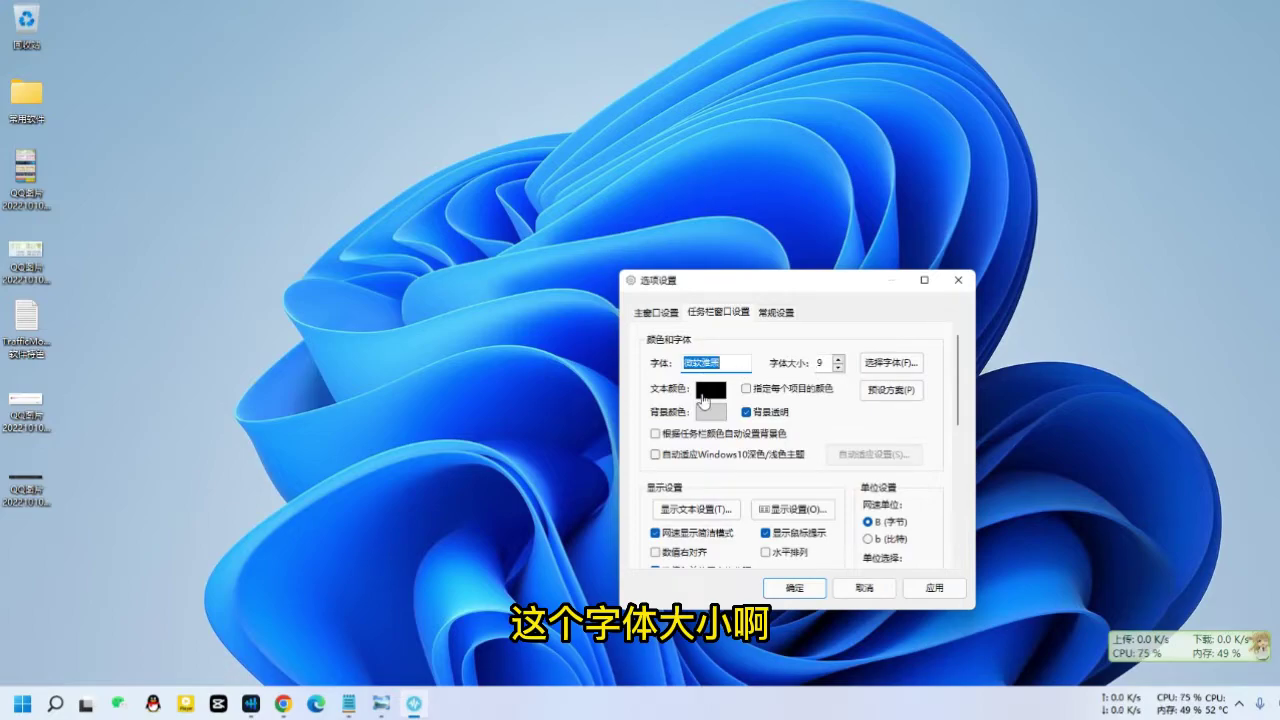
scroll(747, 478, down, 3)
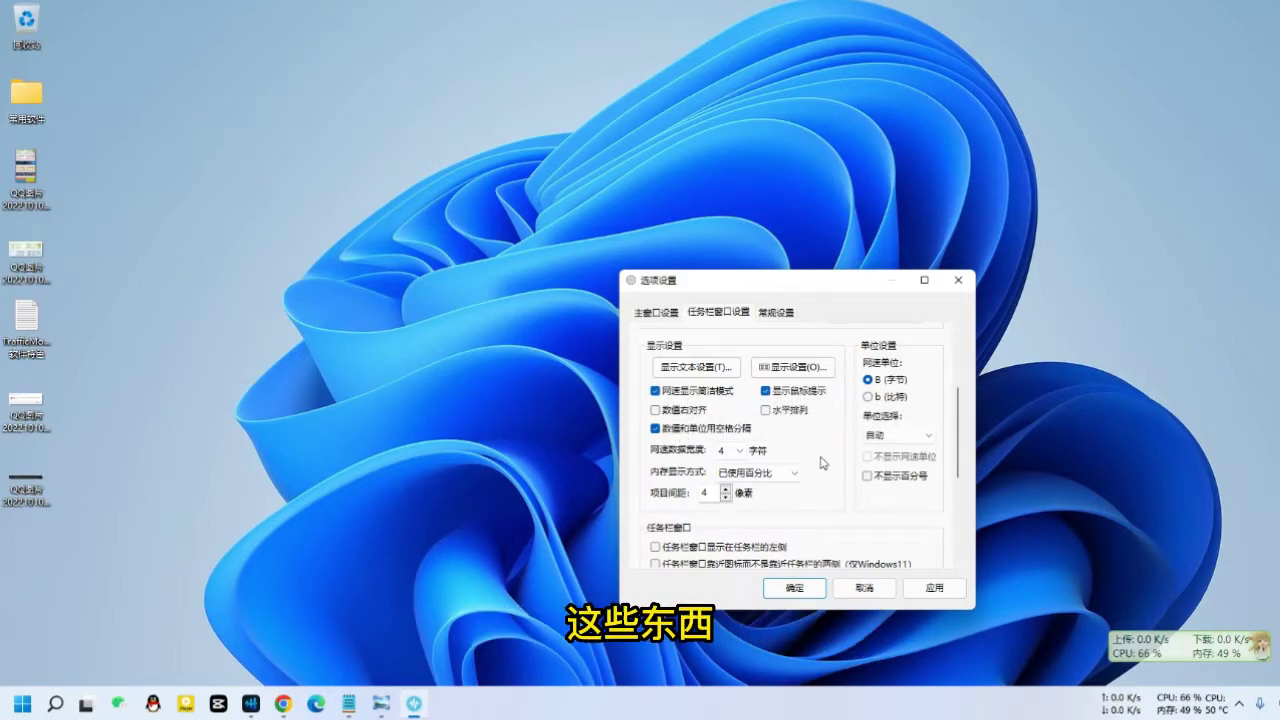
scroll(821, 458, down, 4)
scroll(812, 464, up, 6)
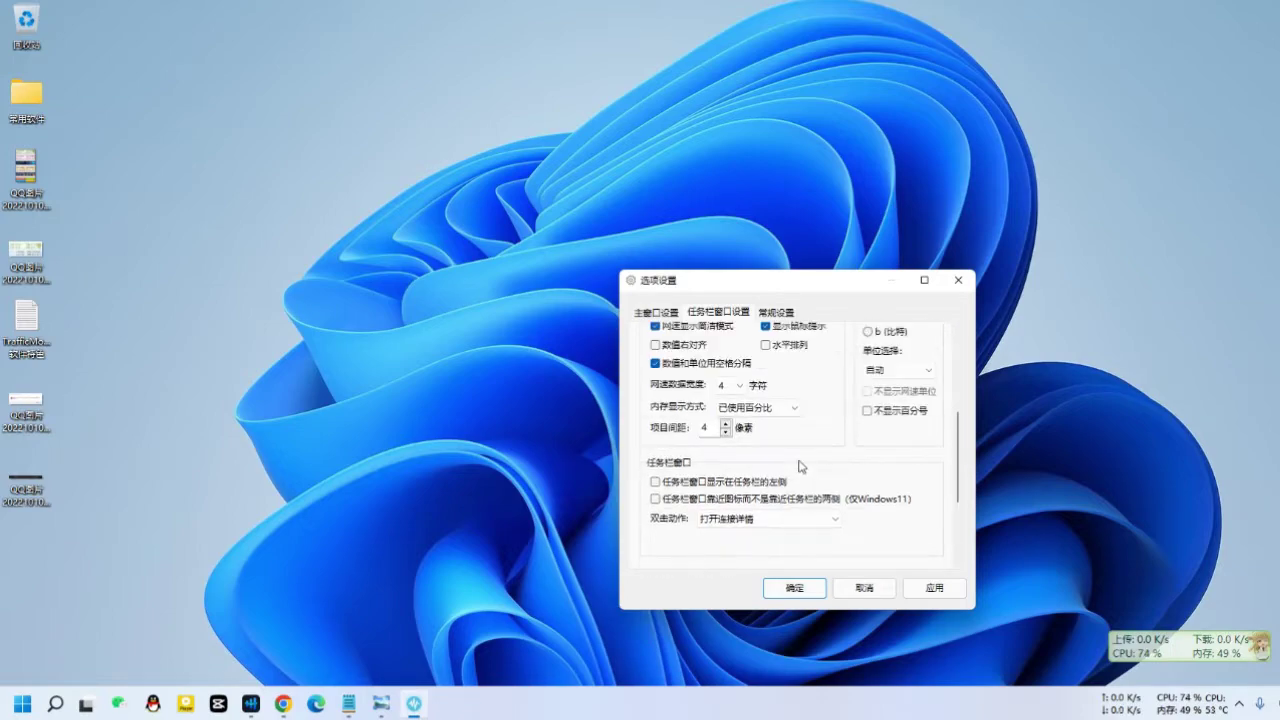
scroll(800, 466, down, 1)
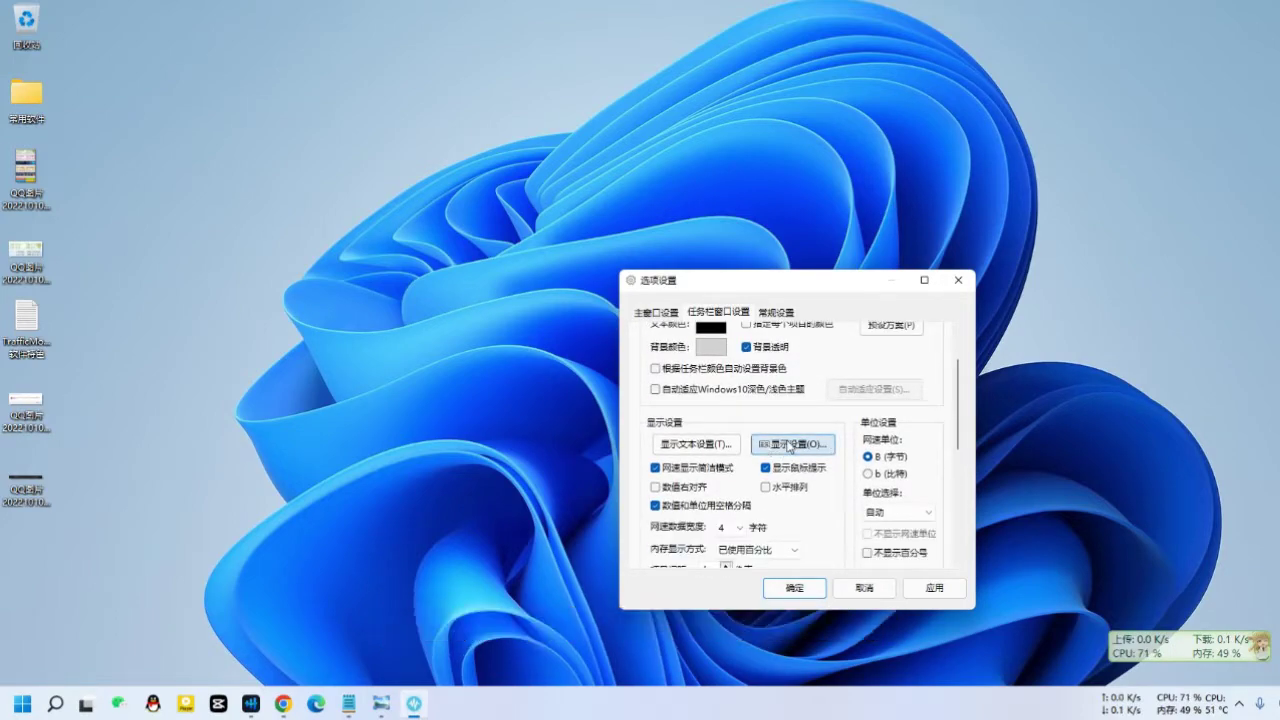
click(794, 449)
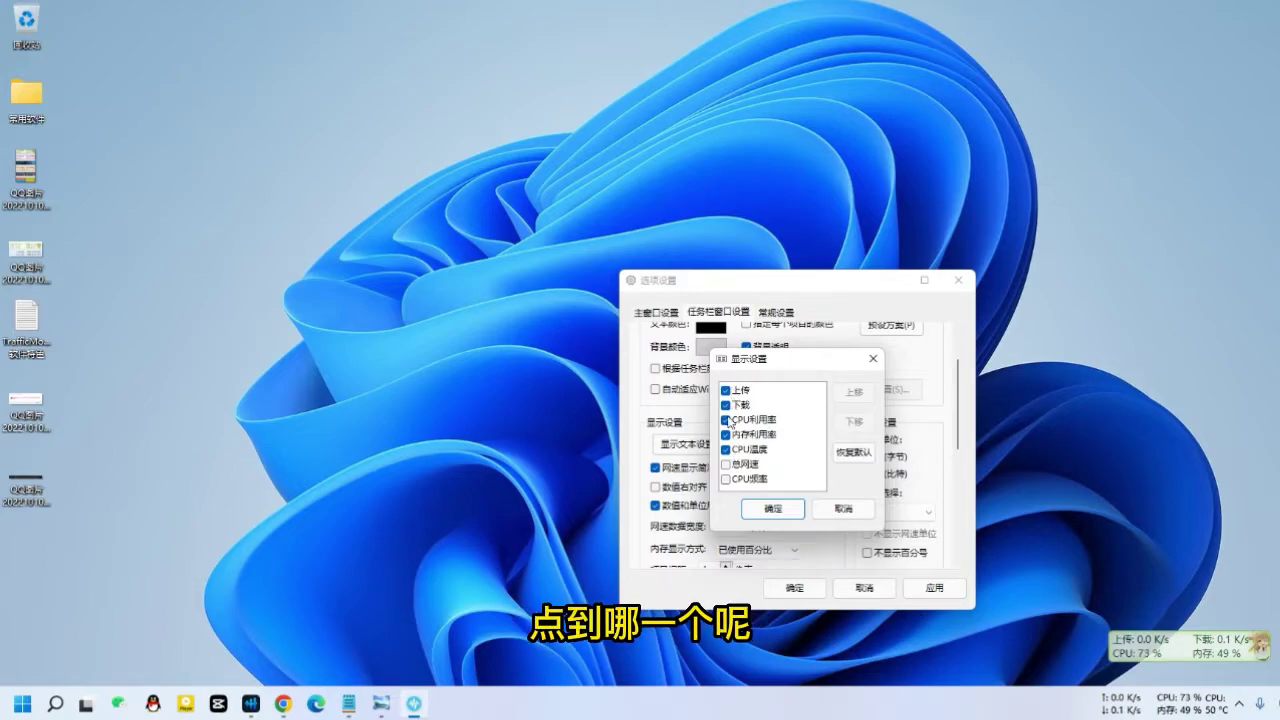
click(838, 510)
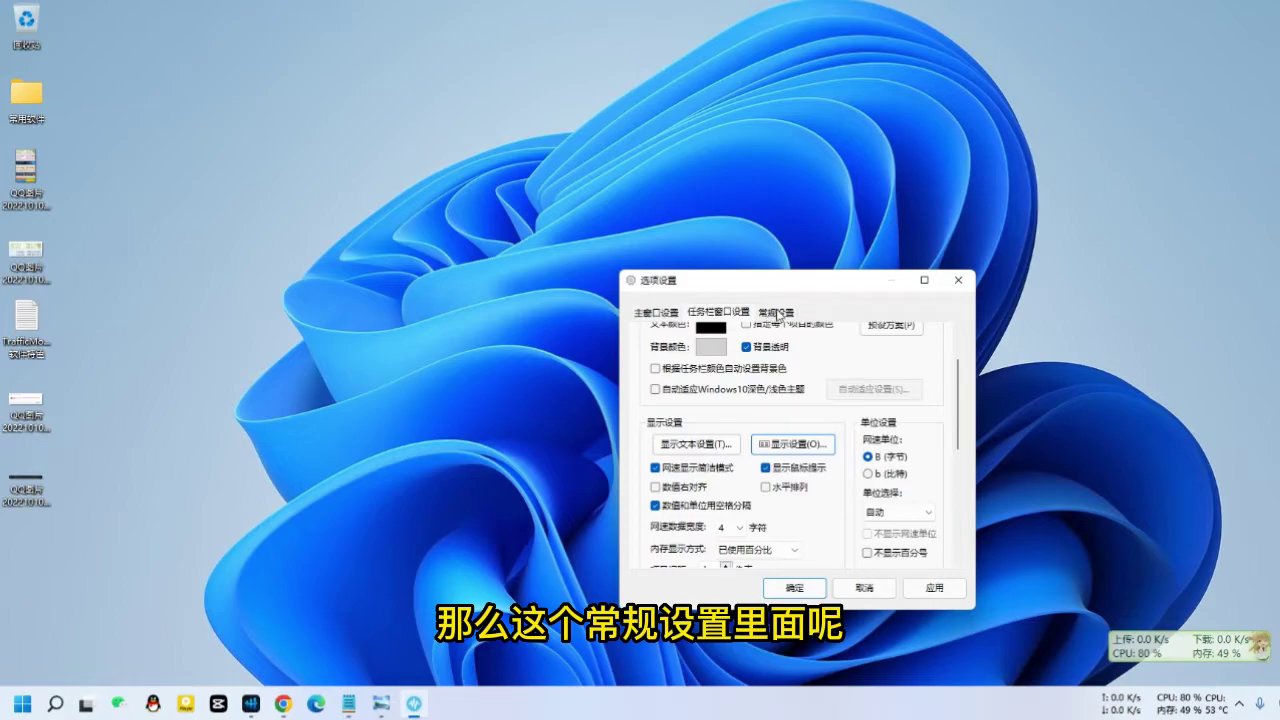
Step: Review the general settings for update checks, automatic startup, notifications and hardware monitoring, and close the options dialog
click(777, 312)
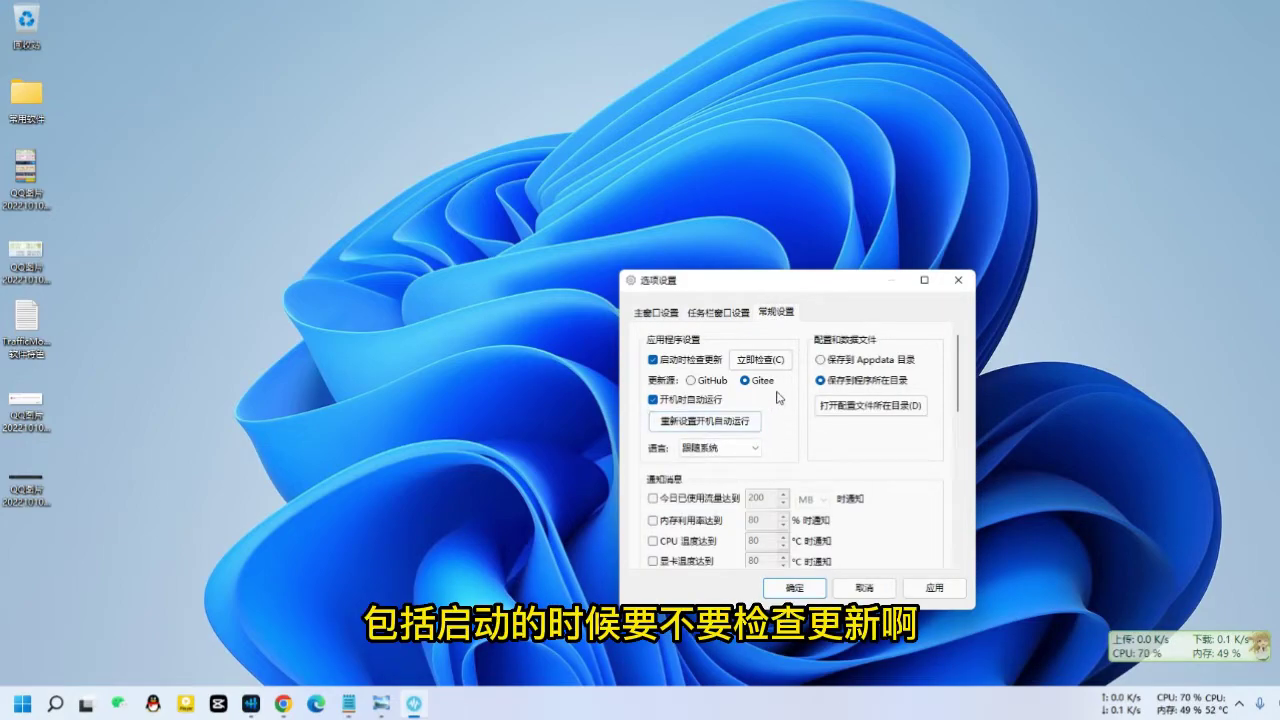
mouse_move(650, 400)
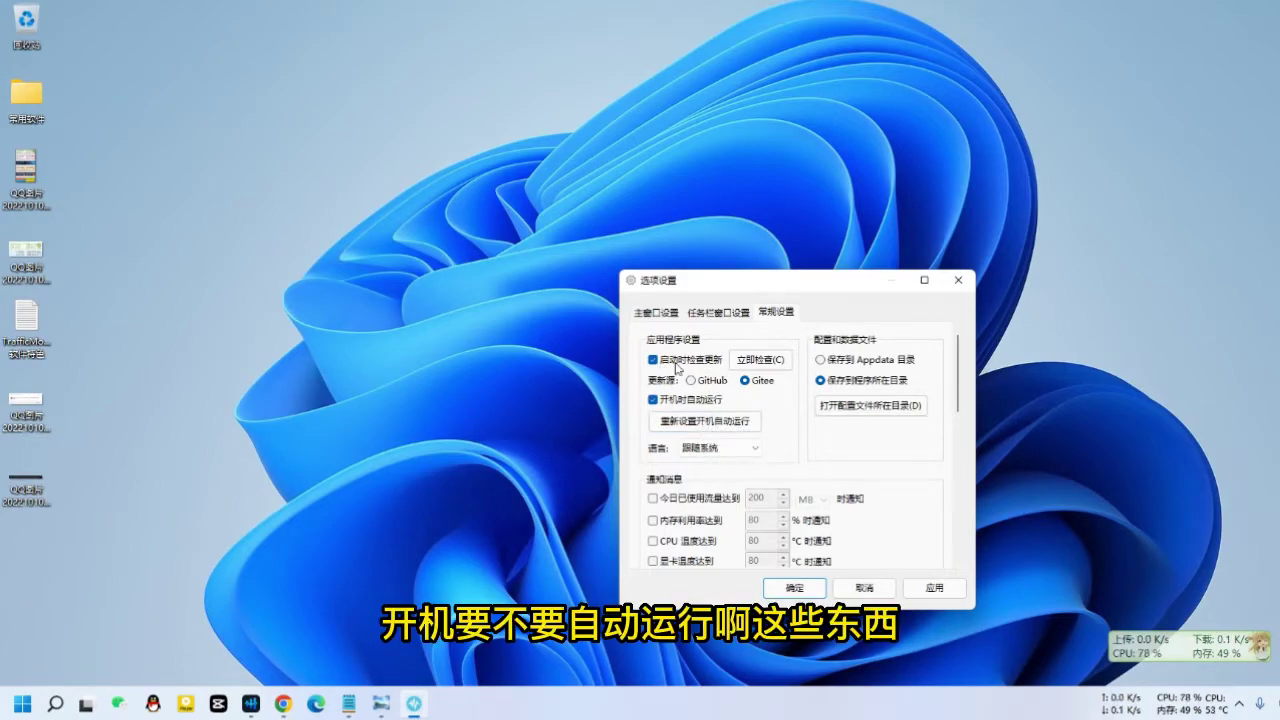
scroll(783, 435, down, 10)
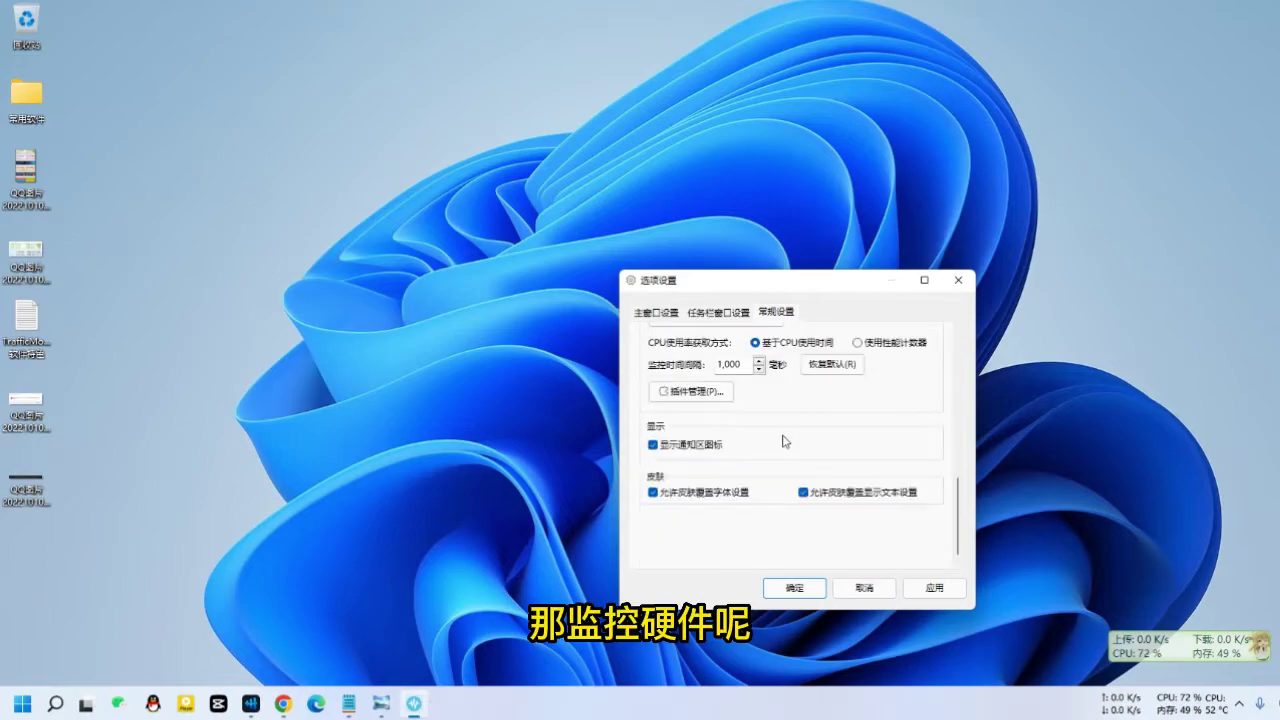
scroll(783, 441, up, 5)
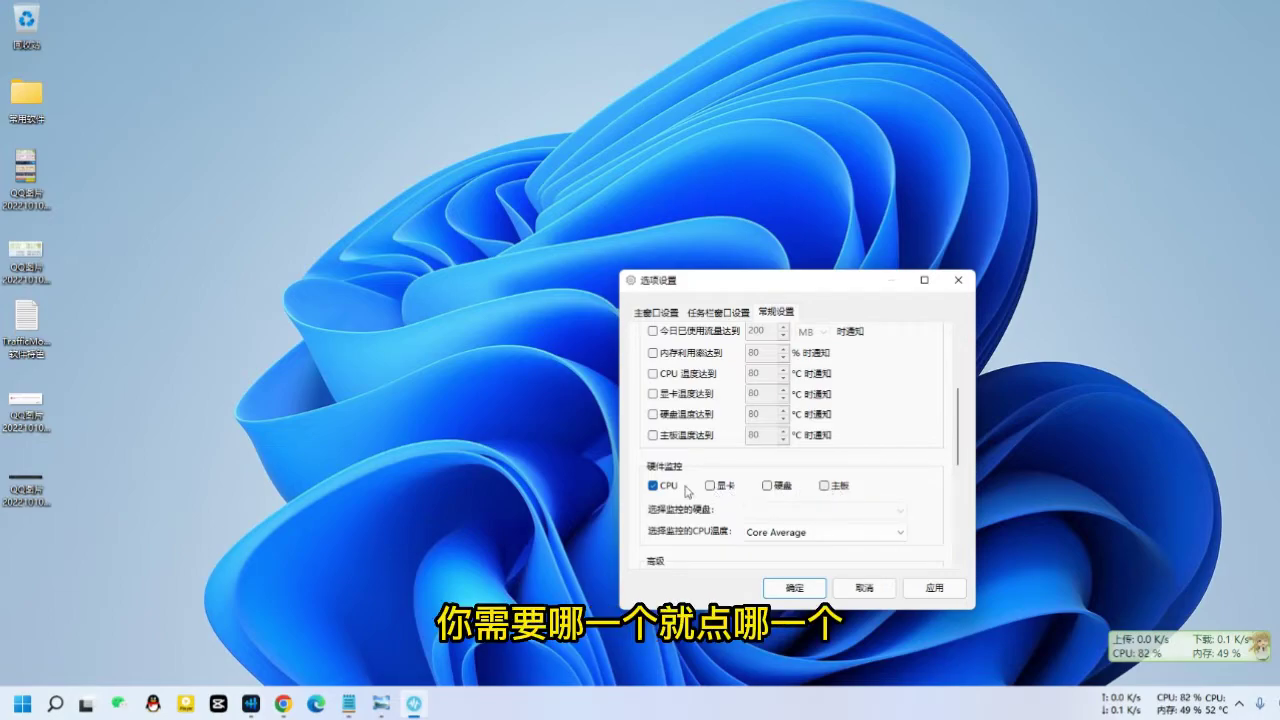
scroll(881, 500, up, 1)
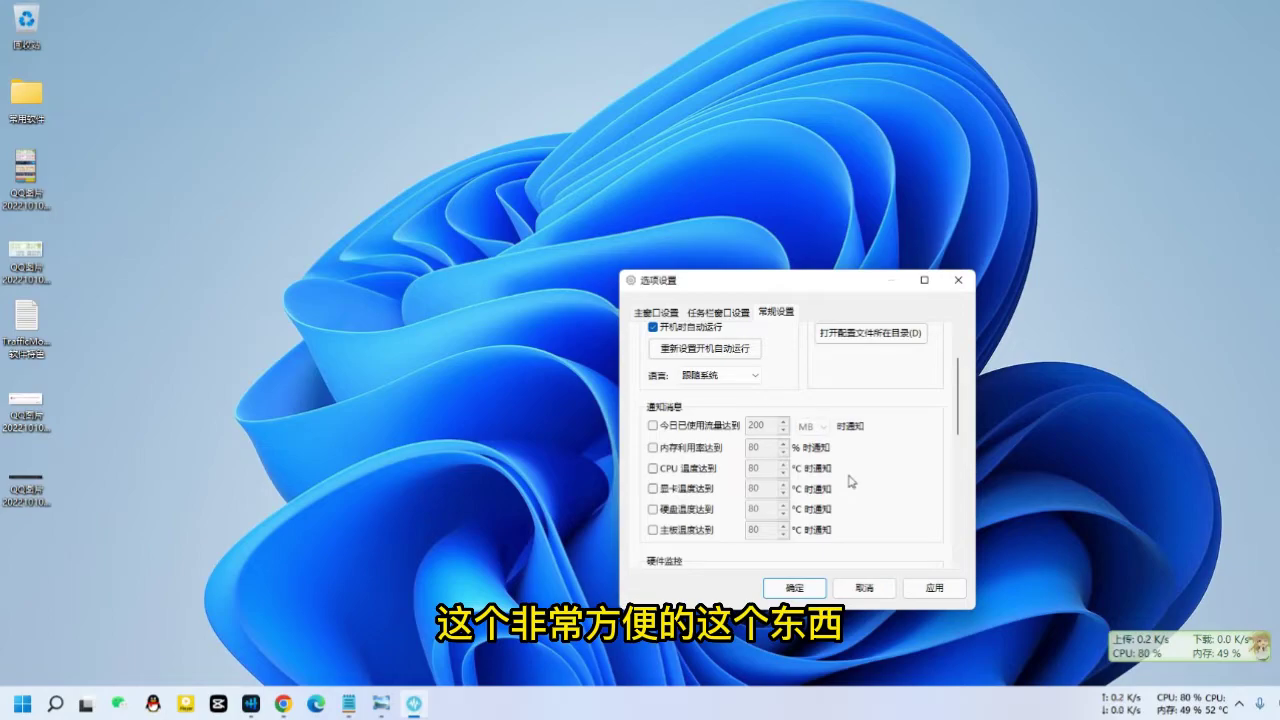
scroll(849, 481, down, 5)
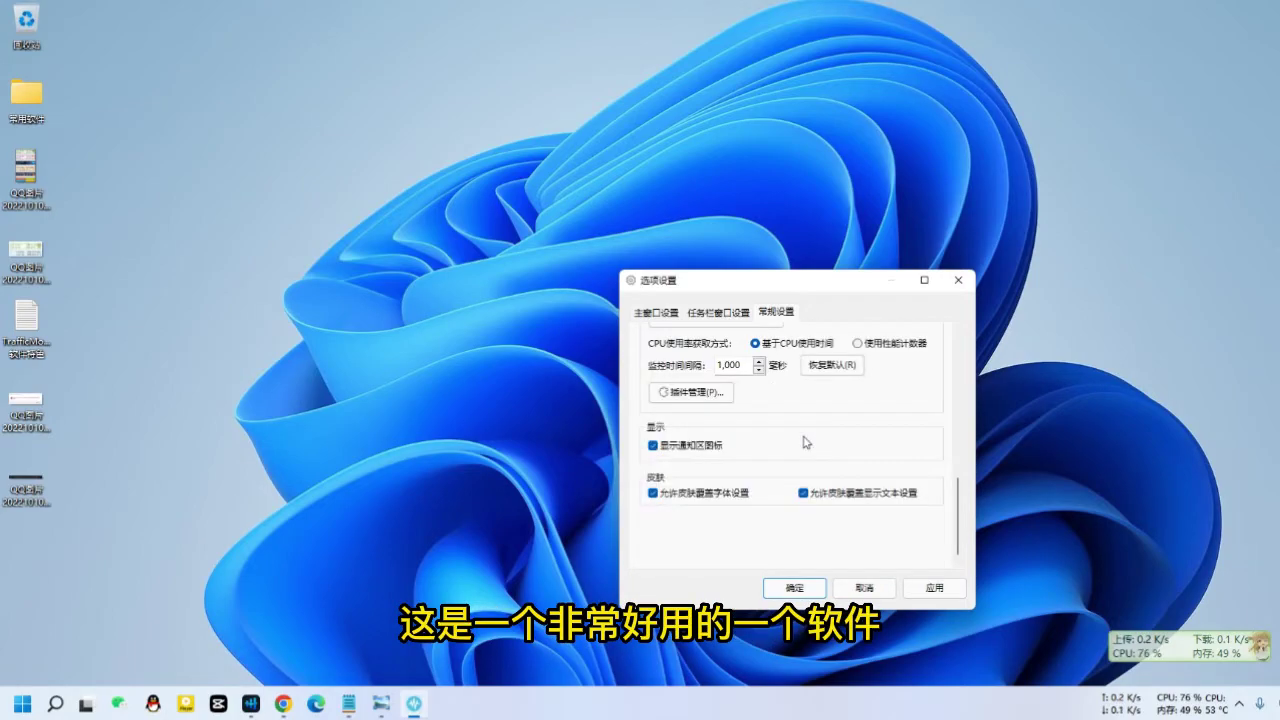
click(915, 590)
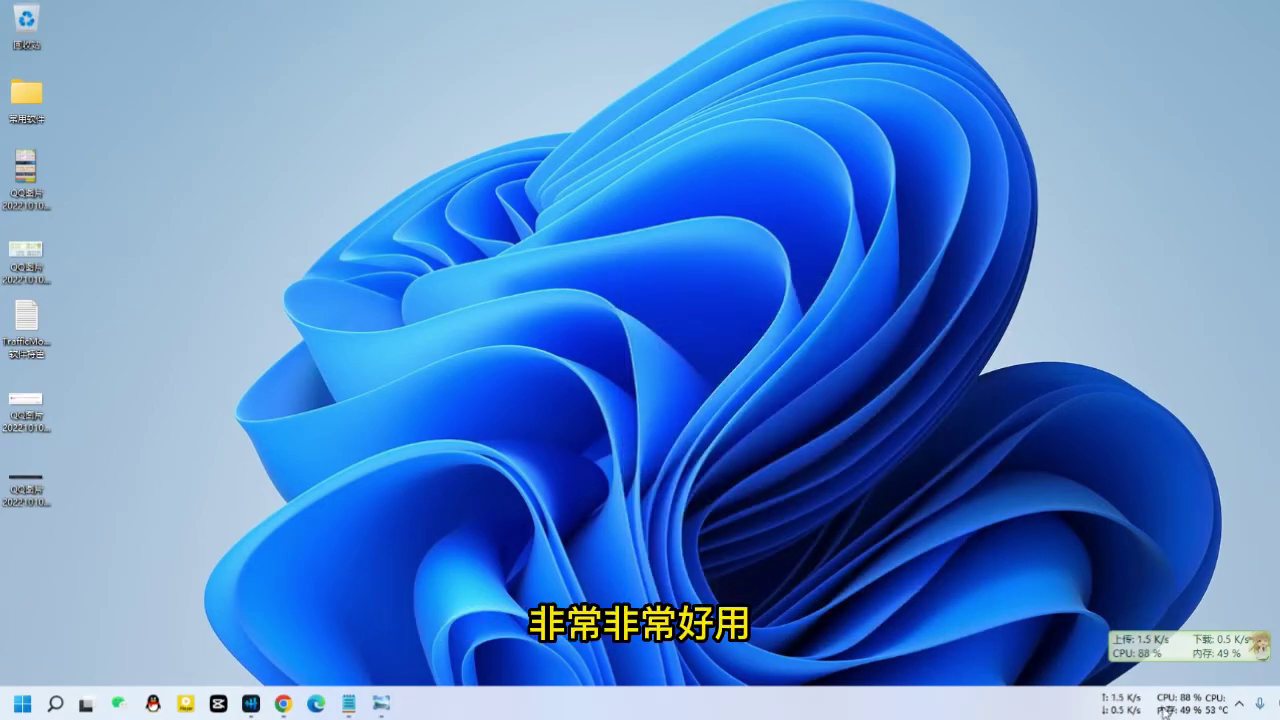
Step: Examine the commands available for the taskbar monitor display and dismiss them without choosing any
right_click(1159, 712)
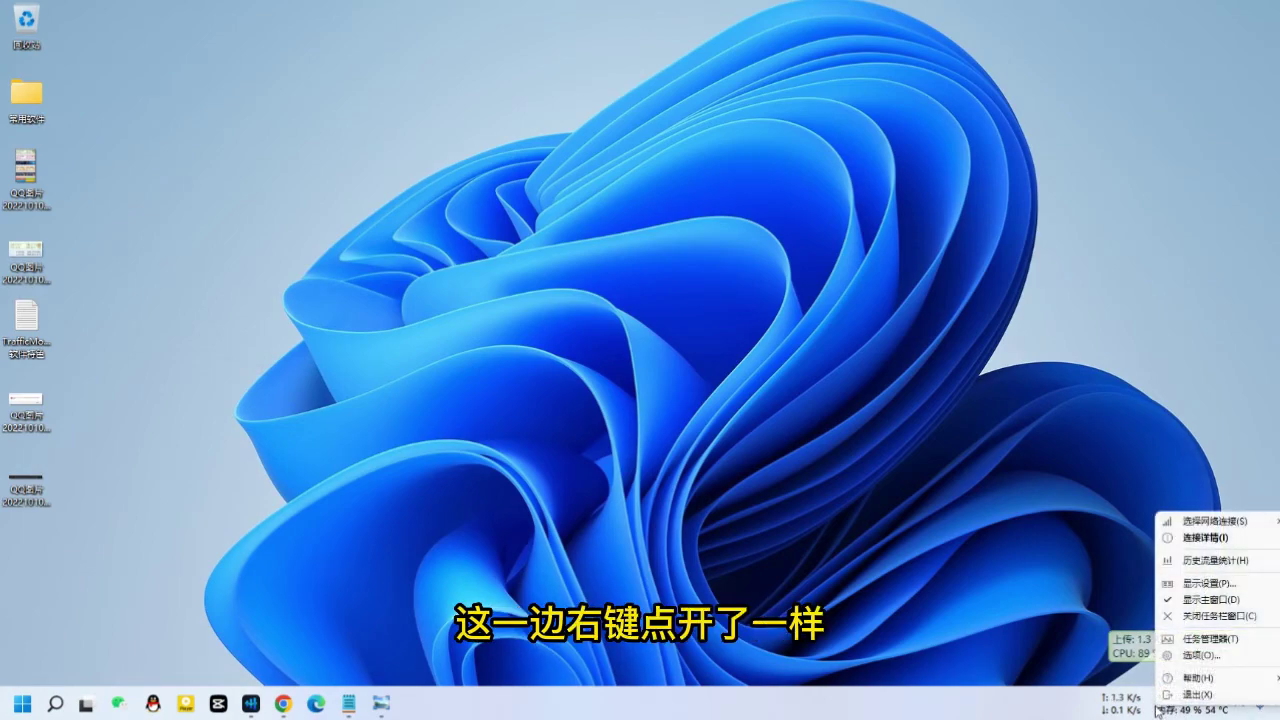
mouse_move(1220, 521)
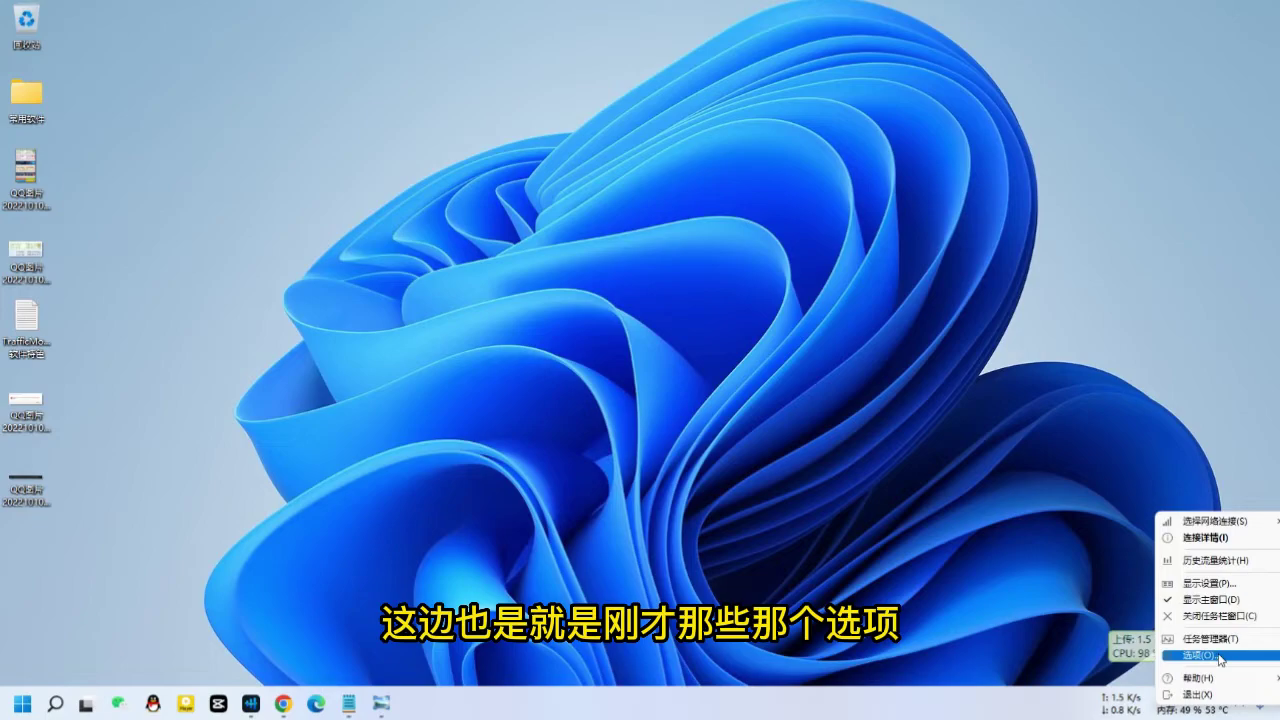
click(935, 572)
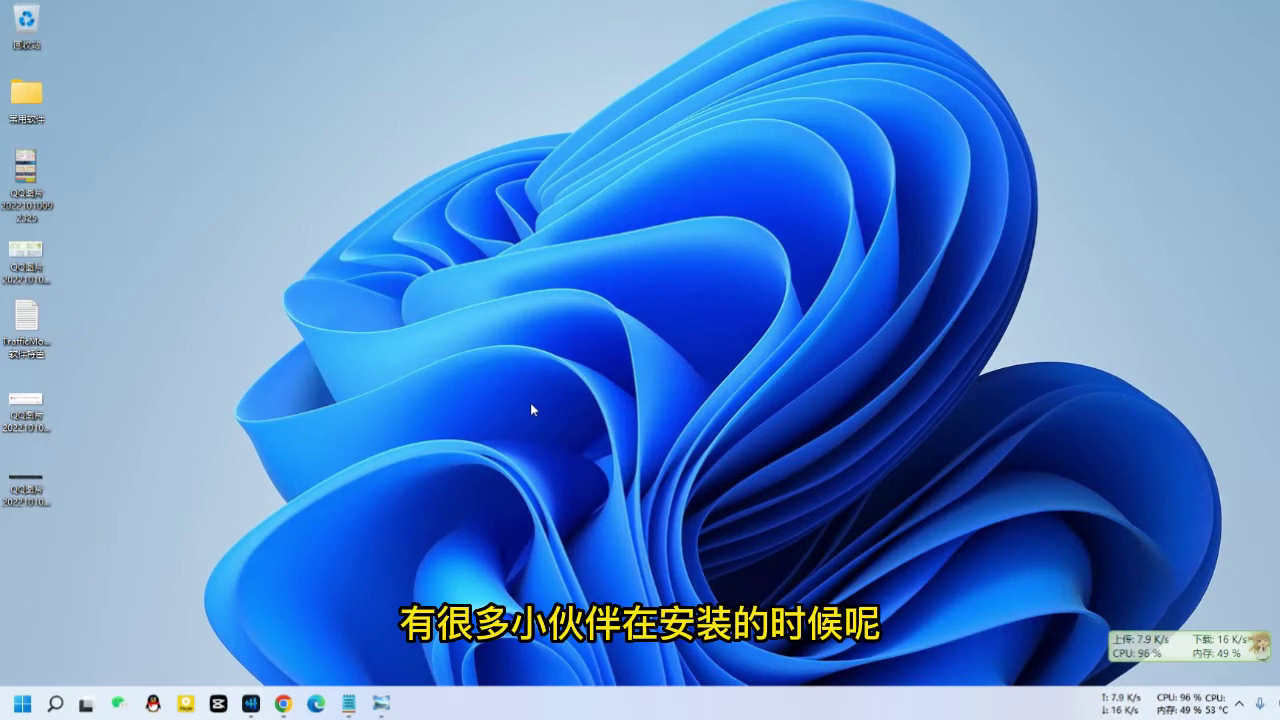
Step: Switch to the image viewer, browse to the mfc140u.dll error and the Visual C++ runtime note, enlarge the note, and minimise the viewer
mouse_move(381, 707)
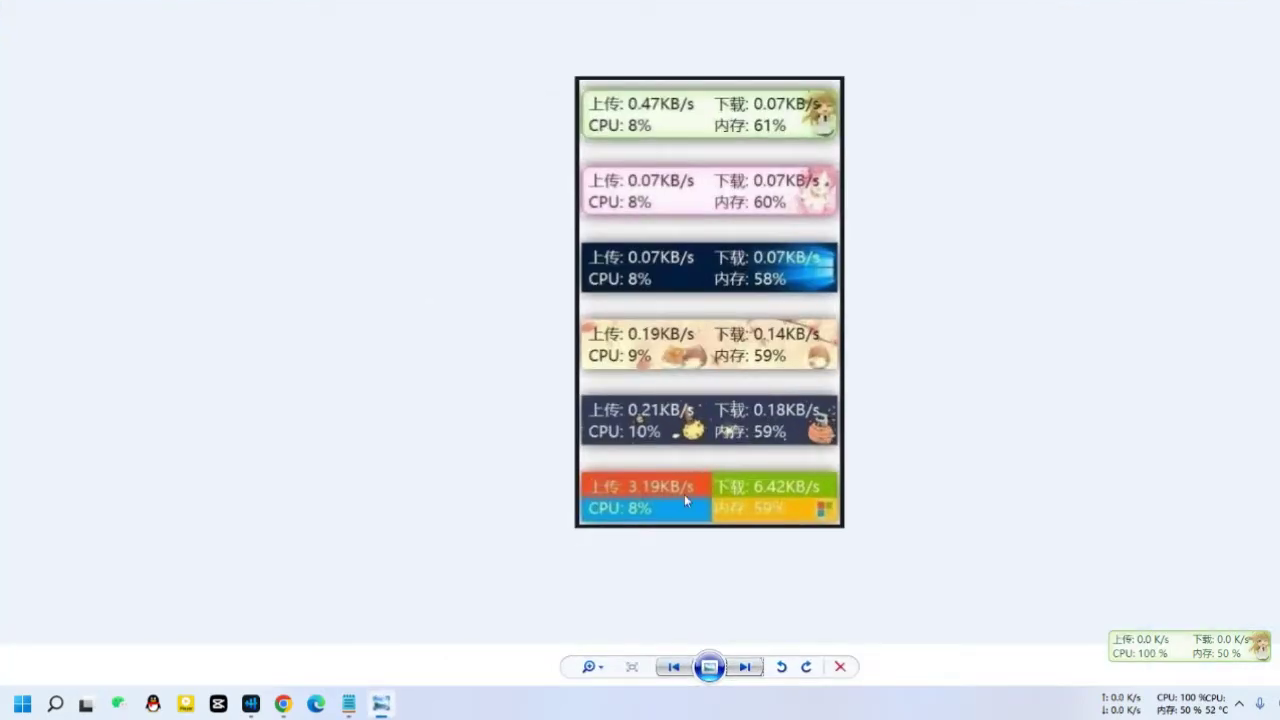
click(745, 667)
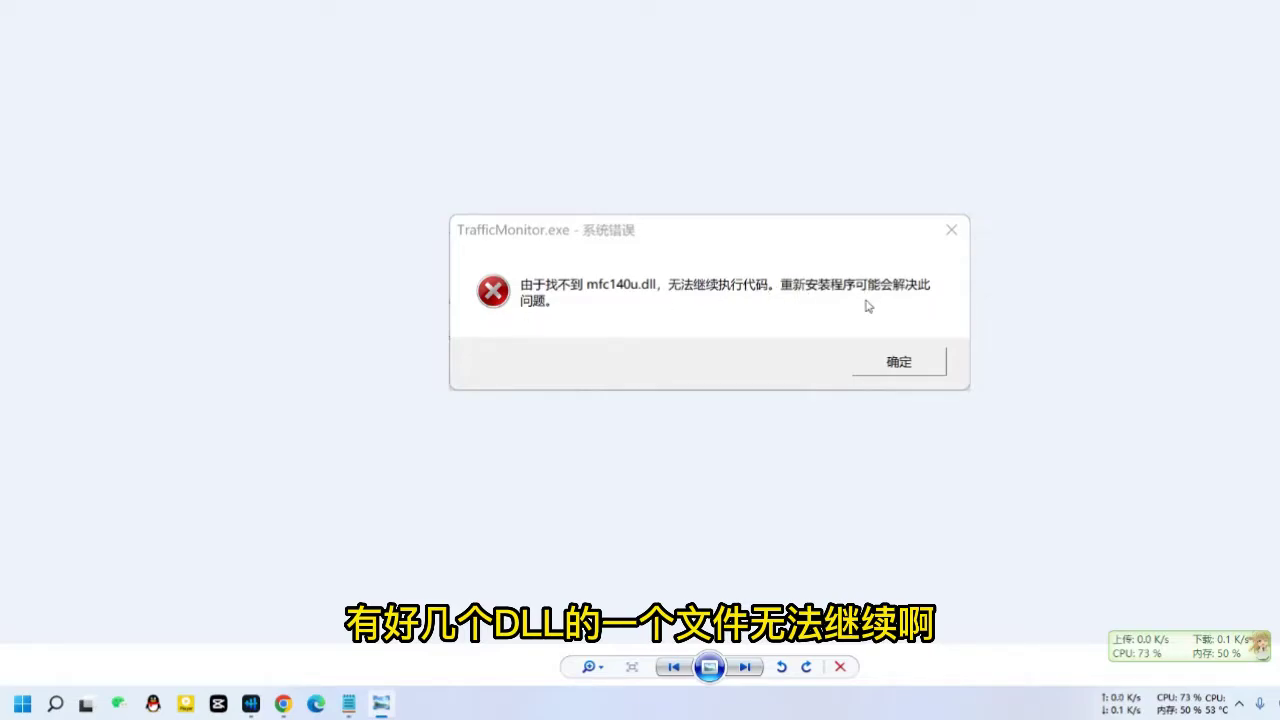
click(746, 667)
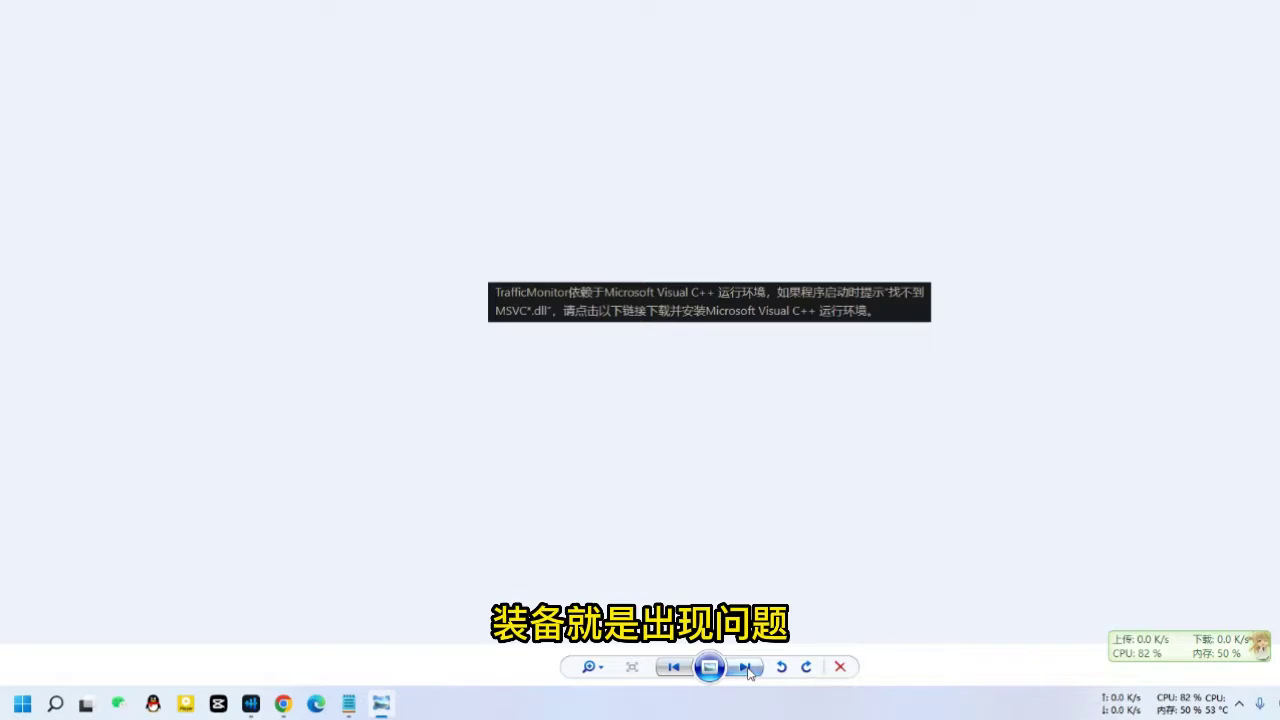
scroll(765, 358, up, 2)
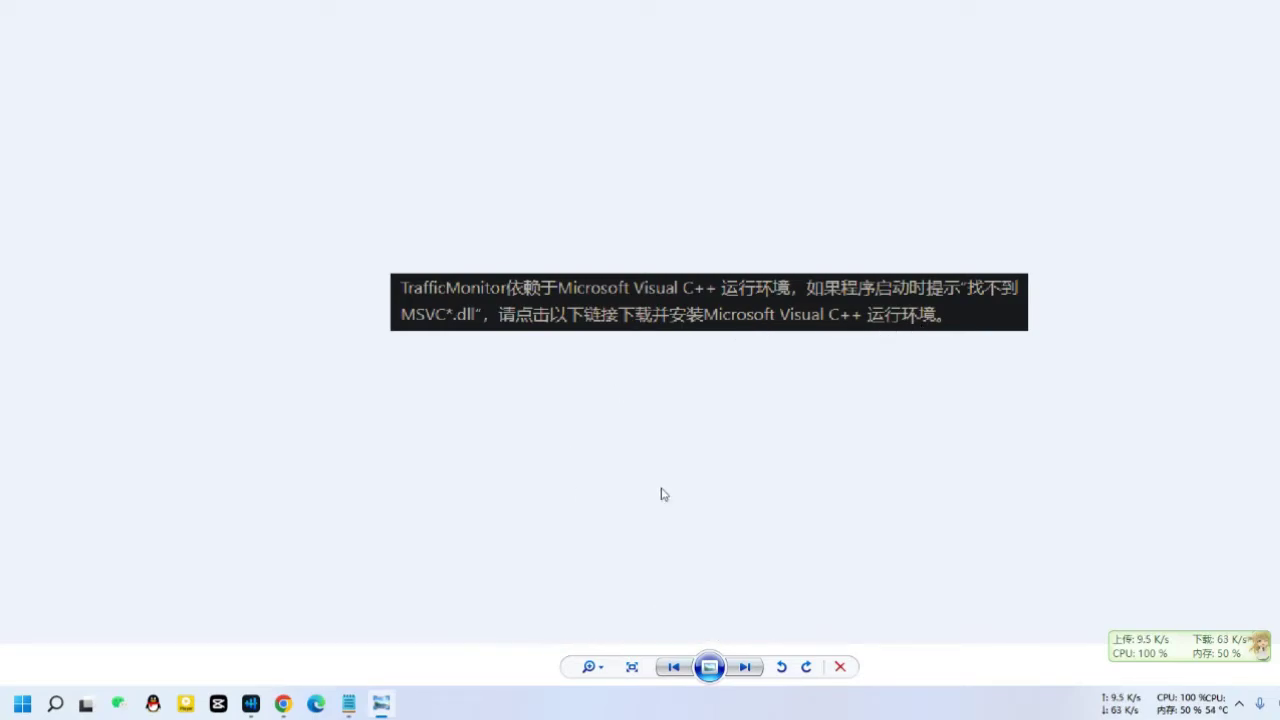
click(380, 708)
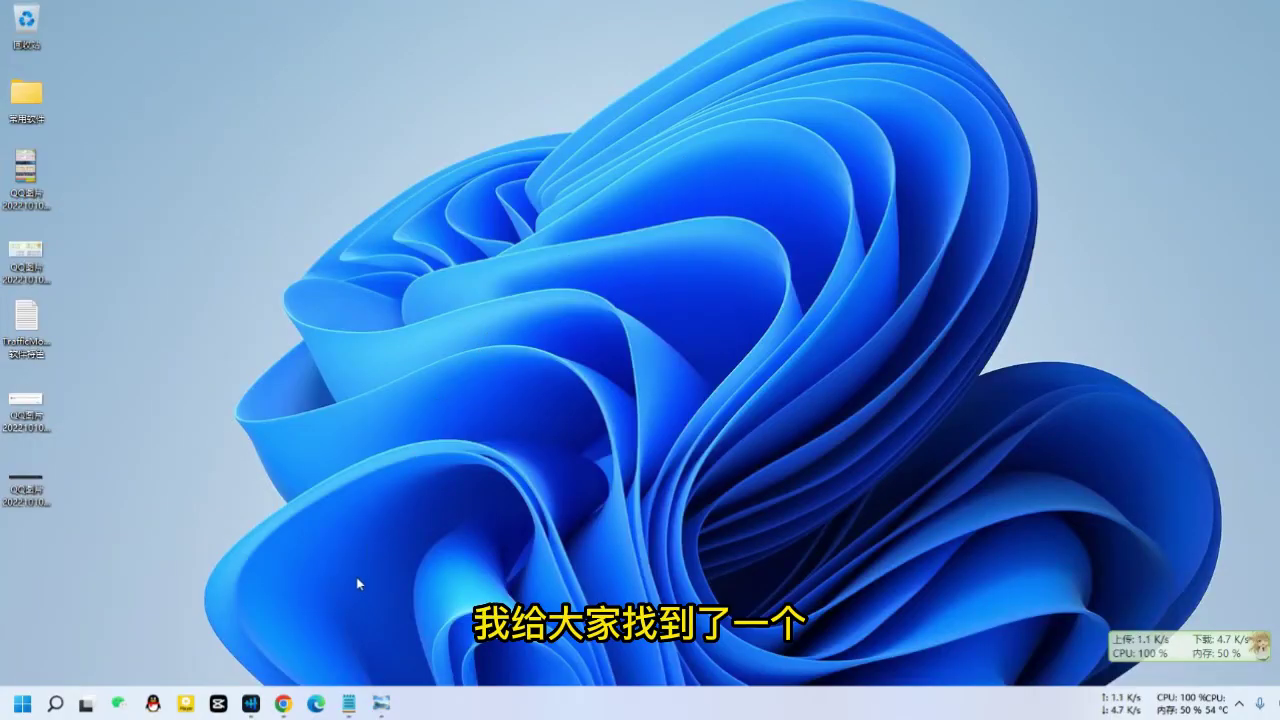
Step: Switch to Chrome and examine the TrafficMonitor 1.83 download page and Microsoft's Visual C++ redistributable download links
click(284, 704)
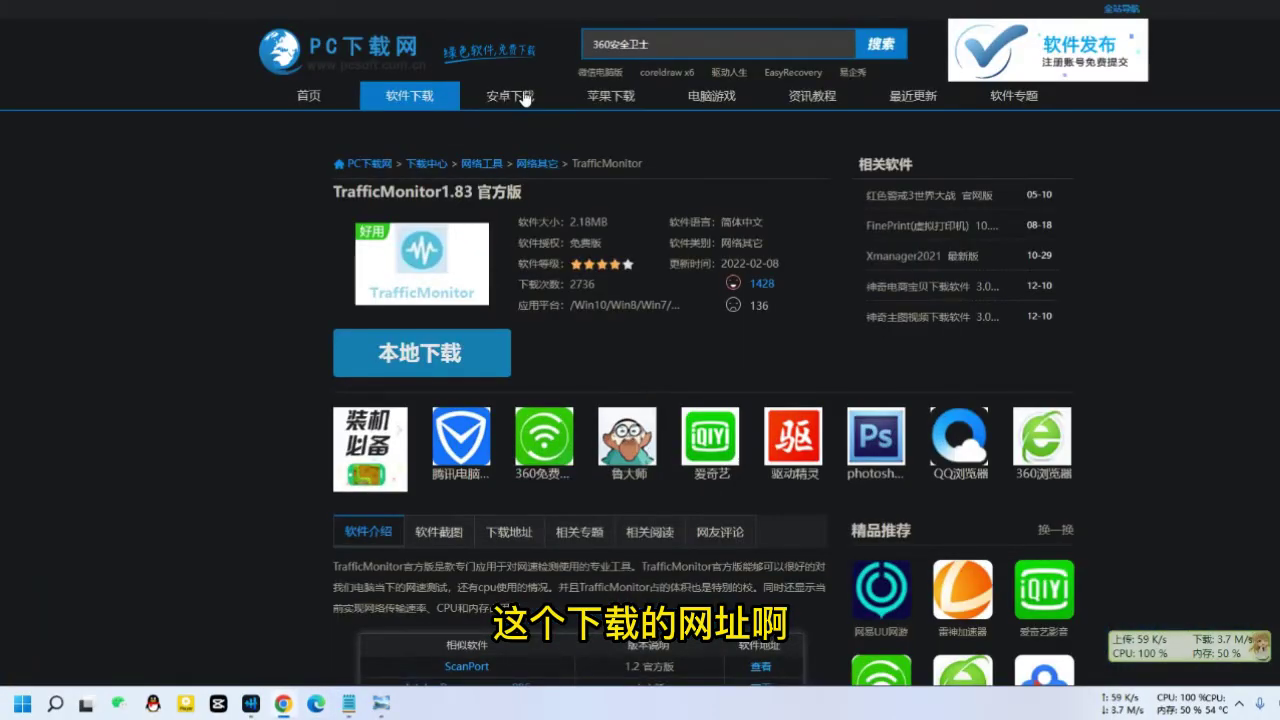
key(alt+Tab)
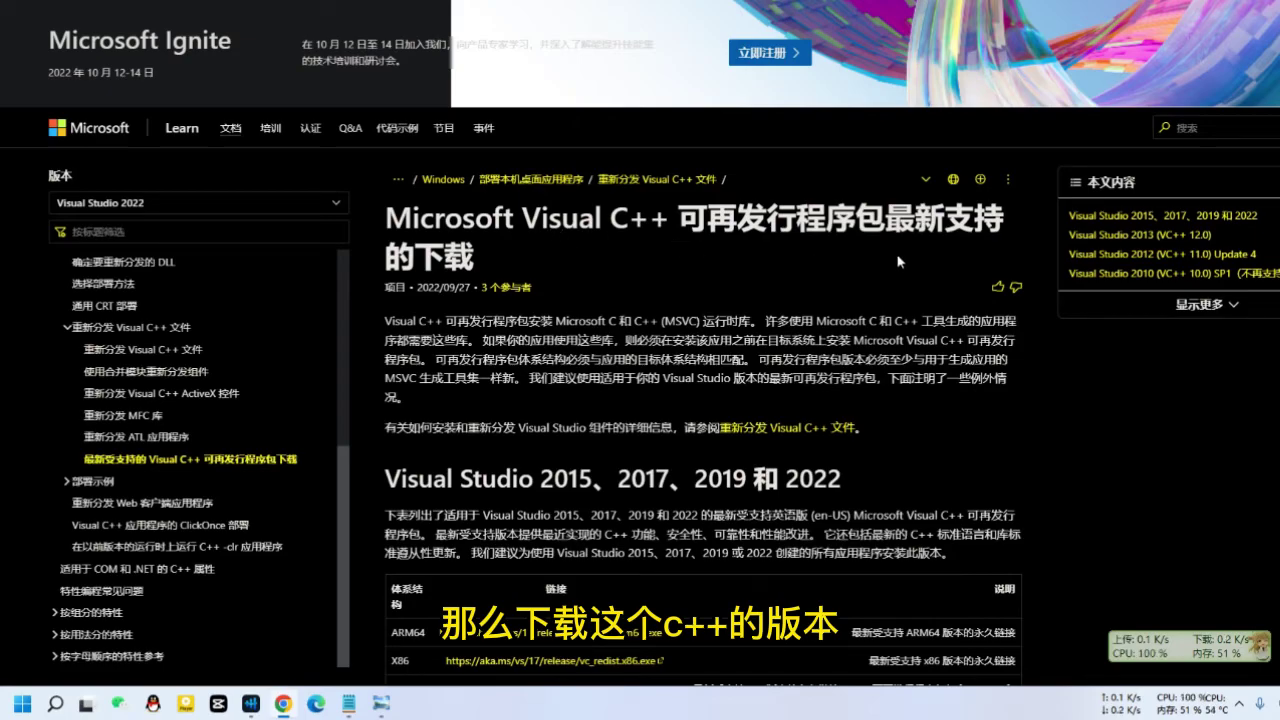
scroll(678, 299, down, 4)
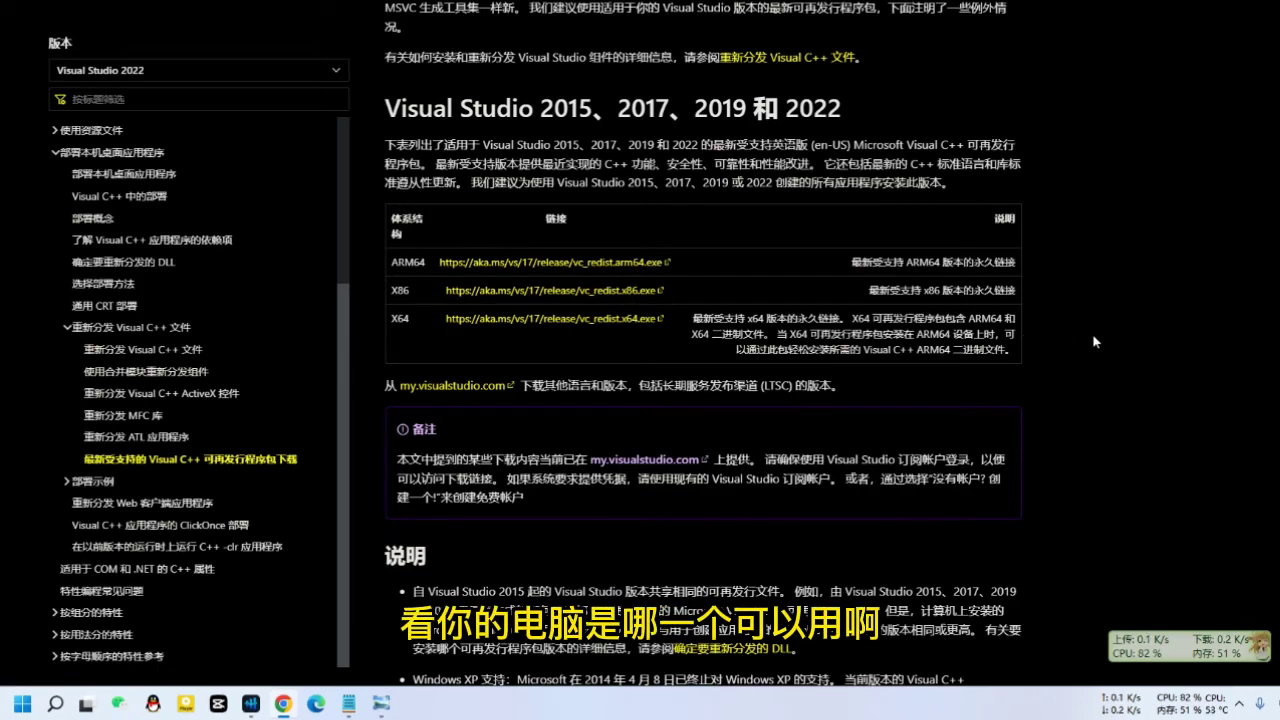
scroll(1095, 342, up, 4)
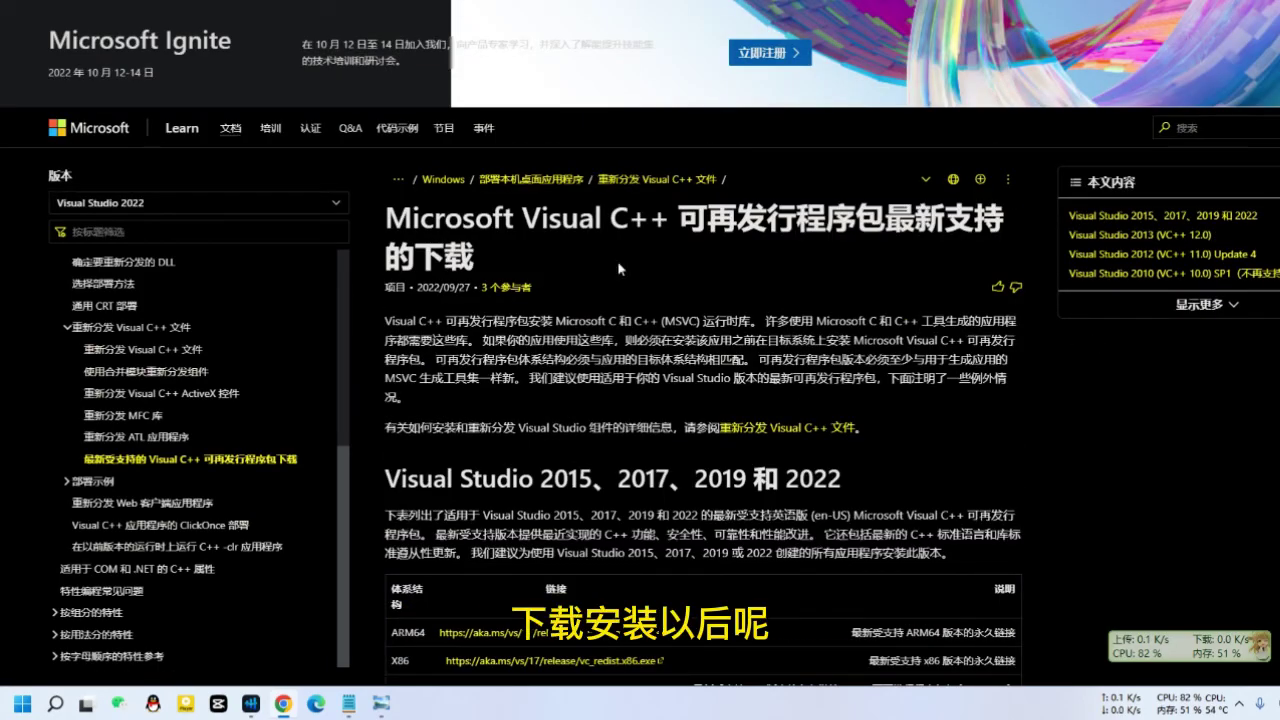